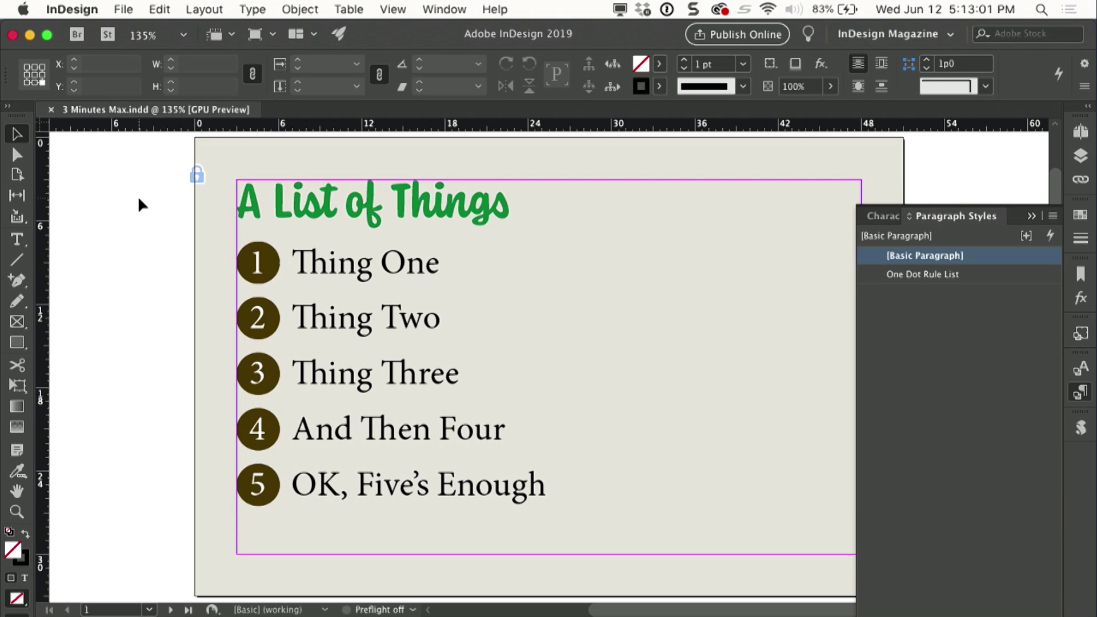
Step: On page 2, edit the One Dot Rule List style so its numbers use the White character style
{"action": "left_click", "coordinate": [173, 610]}
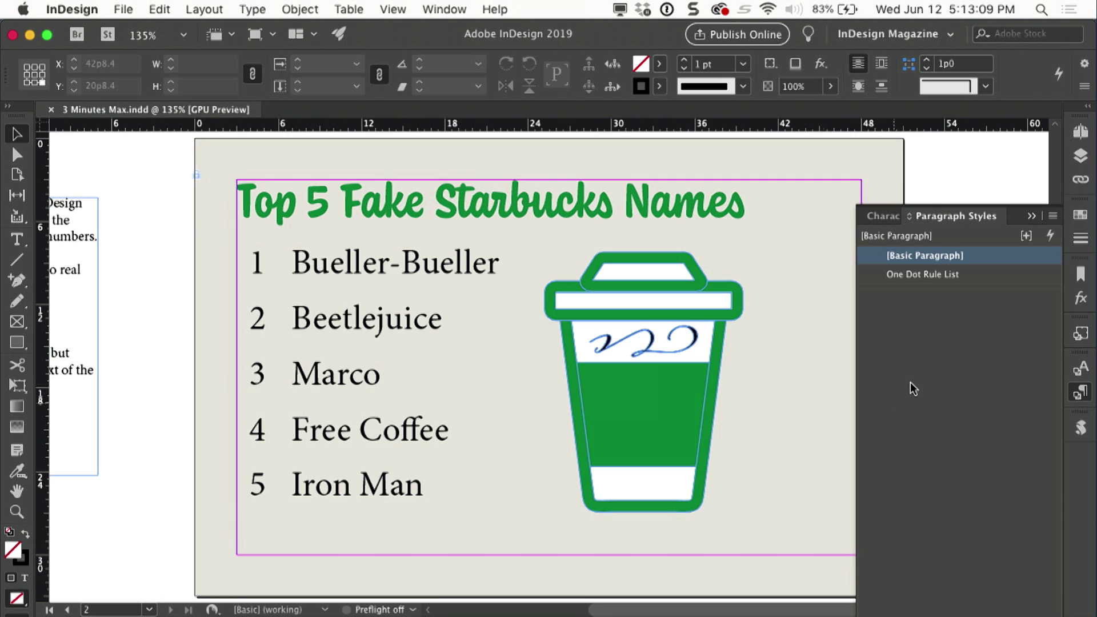
{"action": "right_click", "coordinate": [971, 277]}
{"action": "left_click", "coordinate": [906, 292]}
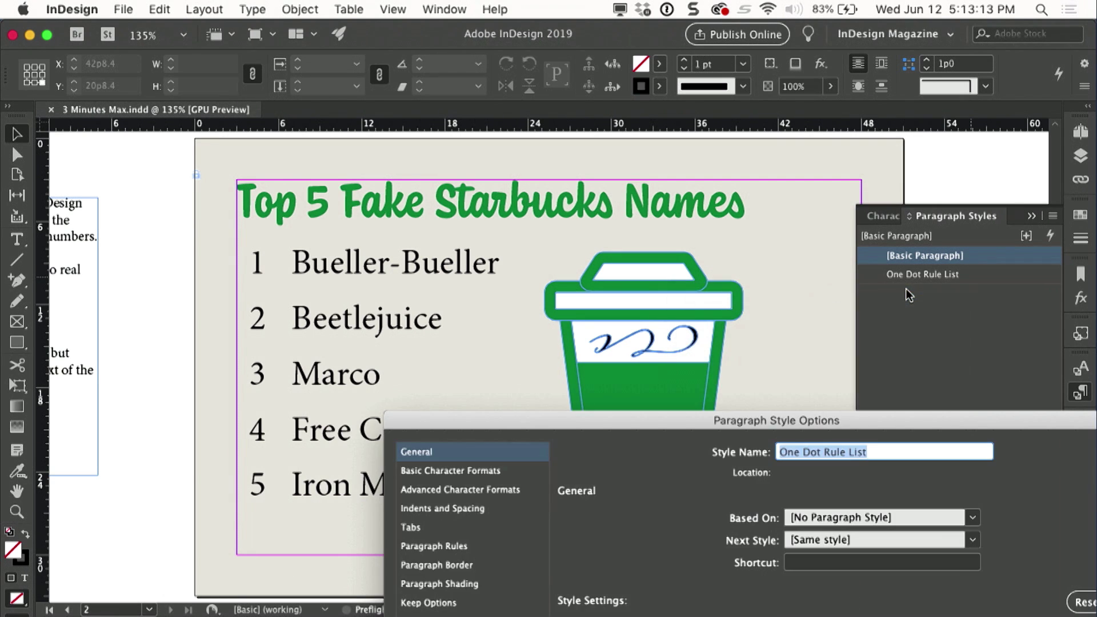
{"action": "left_click_drag", "start_coordinate": [609, 414], "coordinate": [534, 120]}
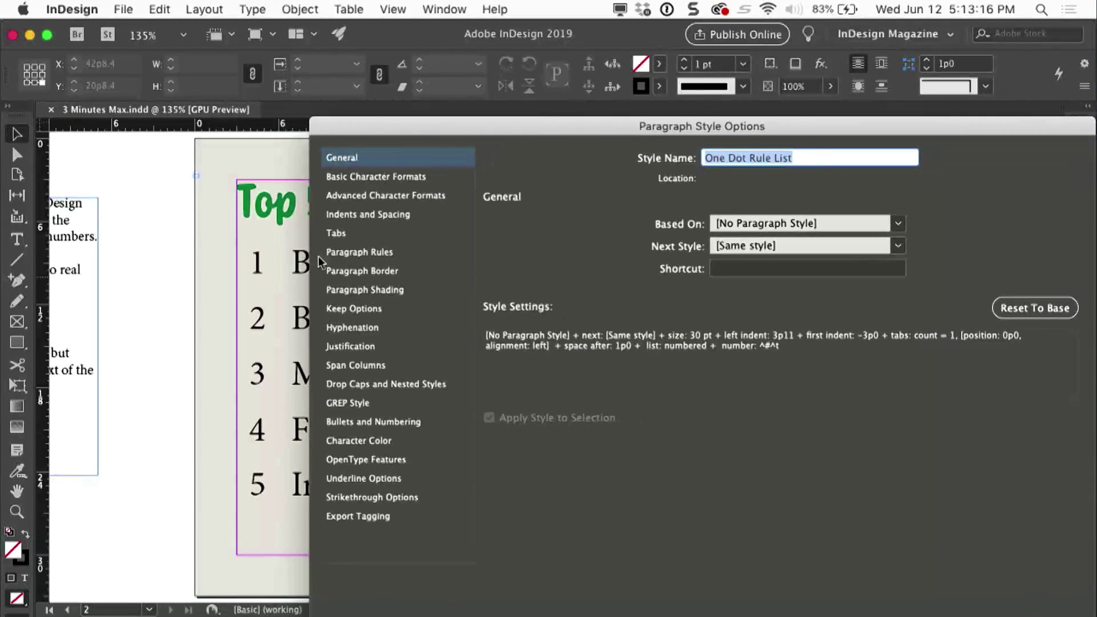
{"action": "left_click", "coordinate": [379, 424]}
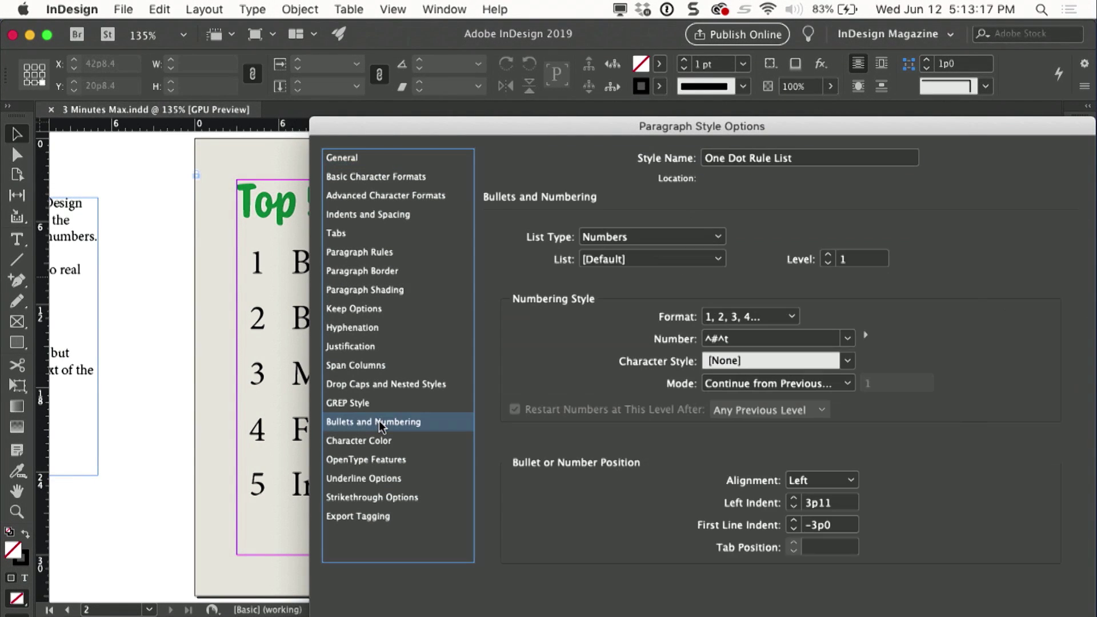
{"action": "left_click", "coordinate": [753, 364]}
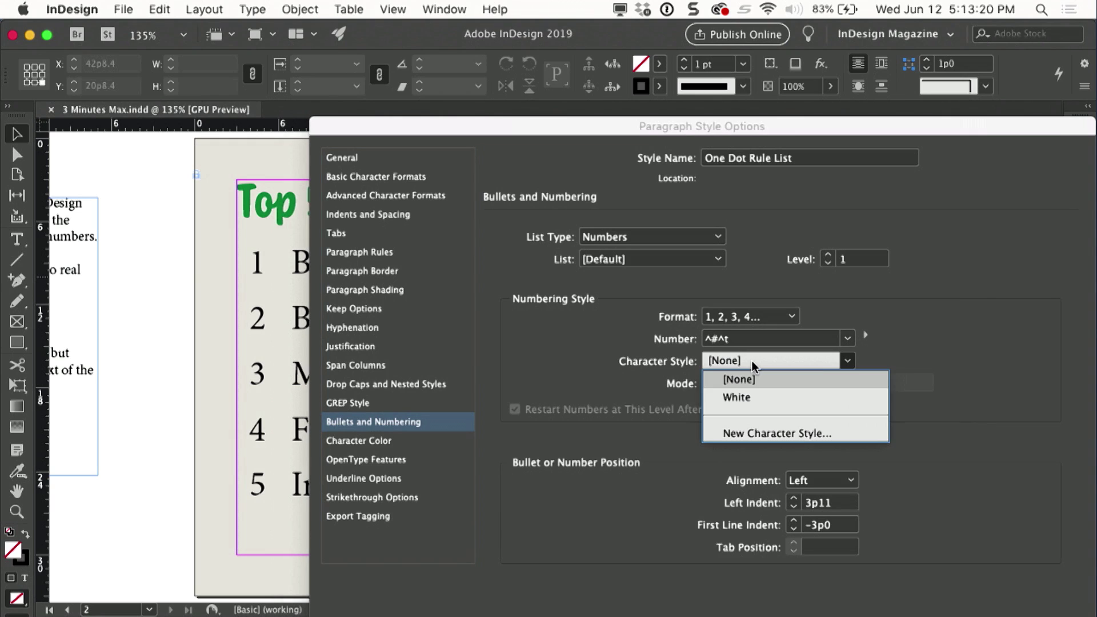
{"action": "left_click", "coordinate": [767, 396]}
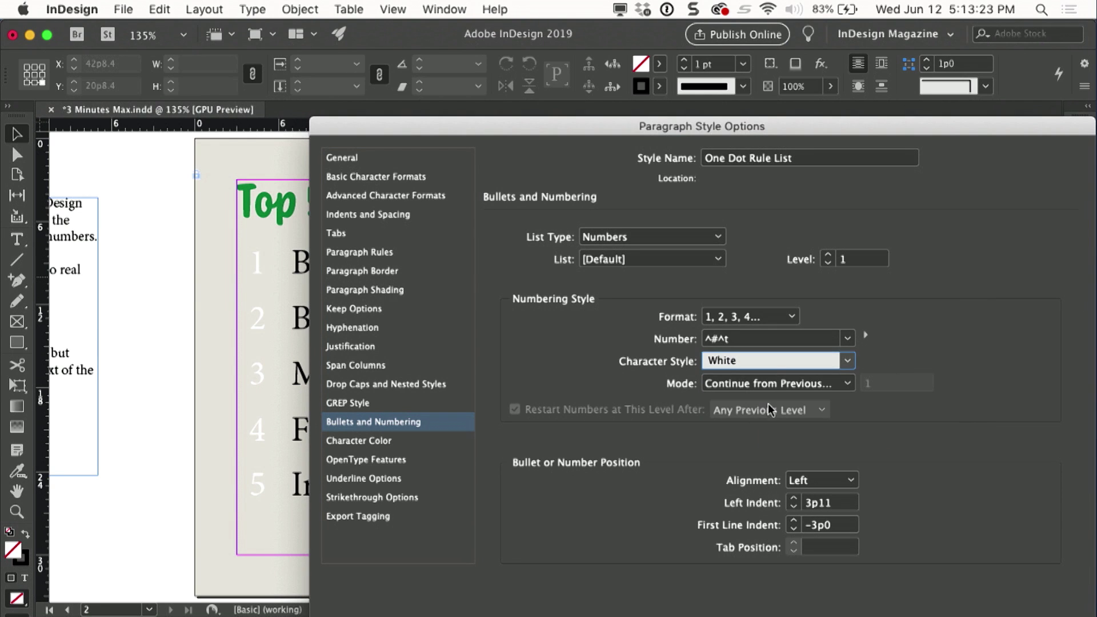
Step: Turn on a dotted Rule Above in Coffee for the One Dot Rule List style
{"action": "left_click", "coordinate": [409, 252]}
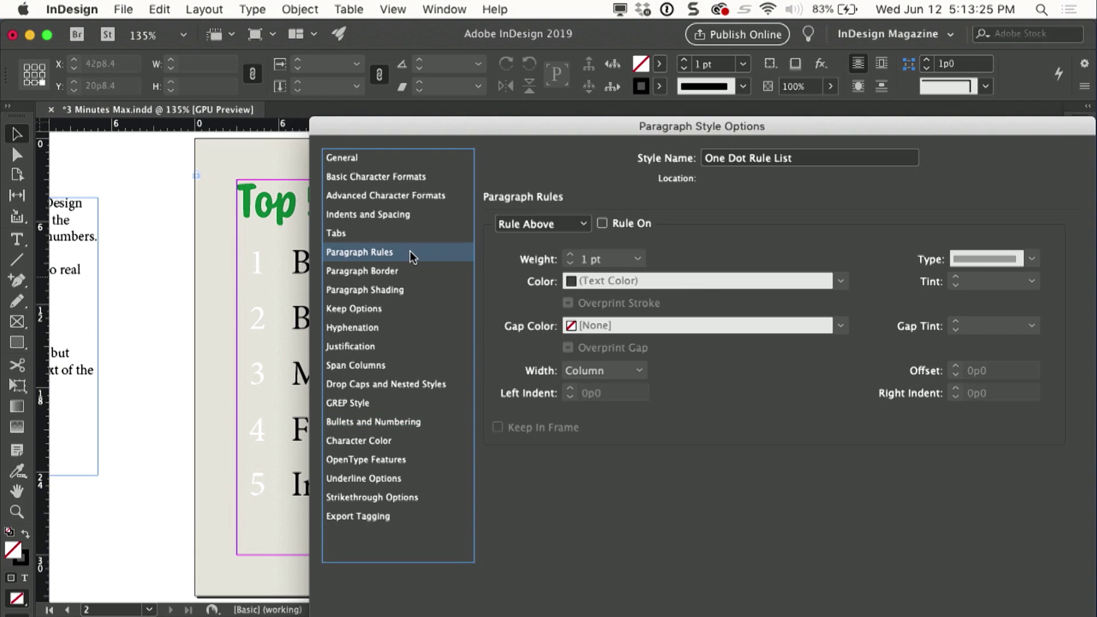
{"action": "left_click", "coordinate": [603, 224]}
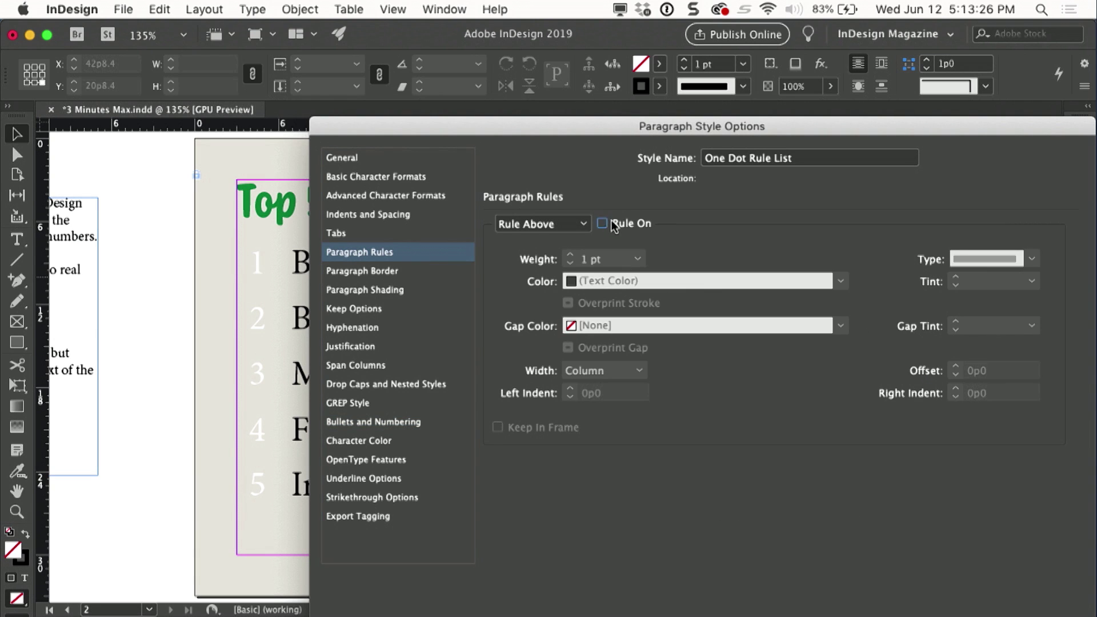
{"action": "left_click", "coordinate": [986, 250]}
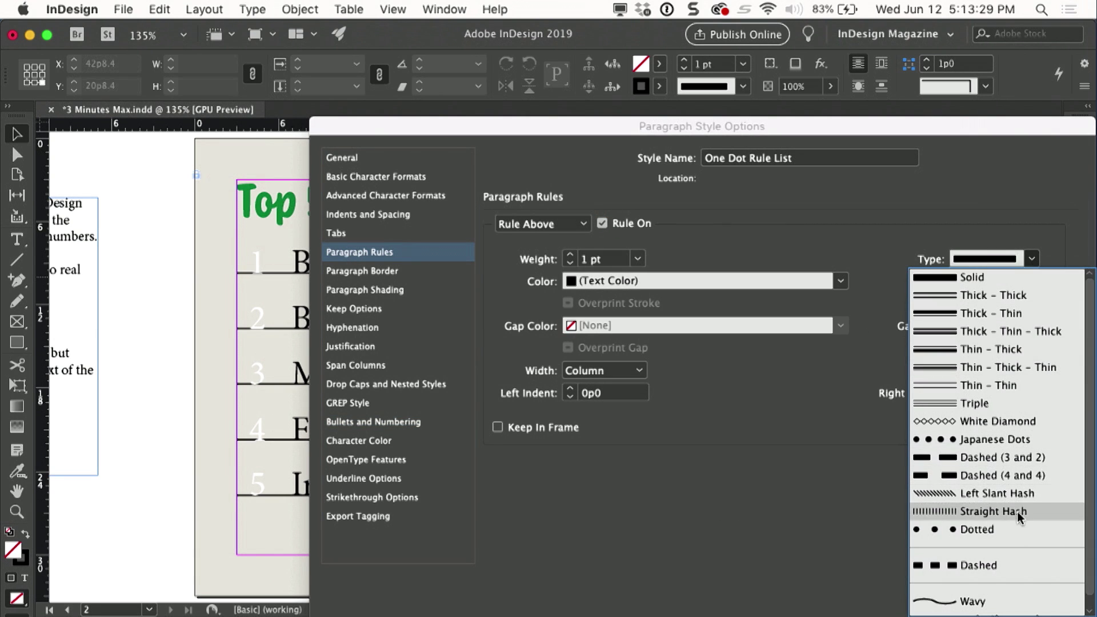
{"action": "left_click", "coordinate": [1019, 525]}
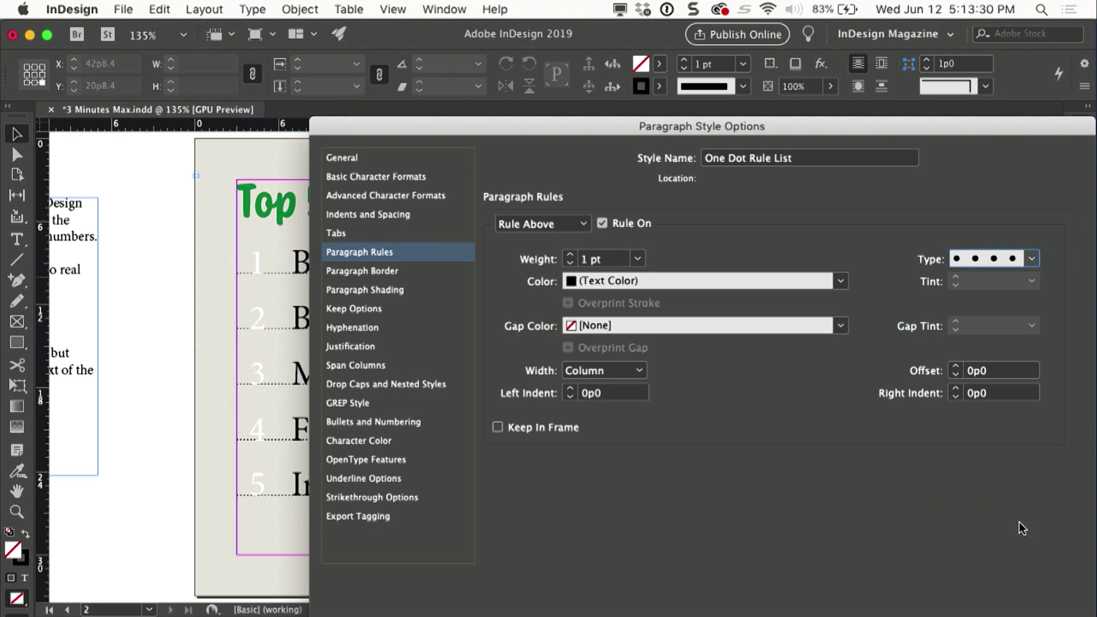
{"action": "left_click", "coordinate": [773, 277]}
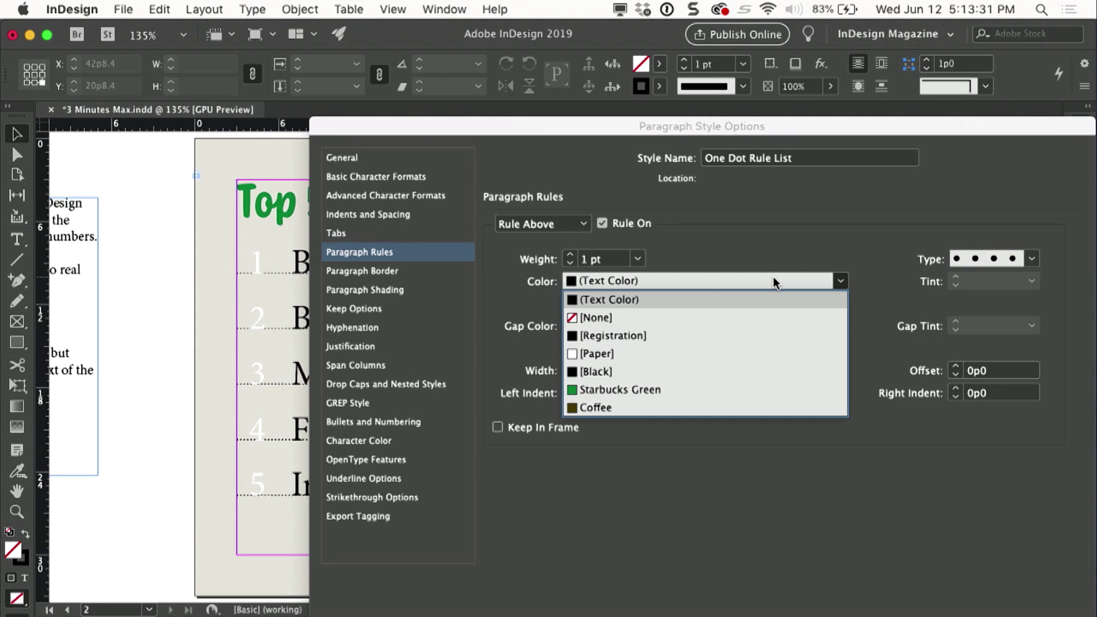
{"action": "left_click", "coordinate": [735, 407]}
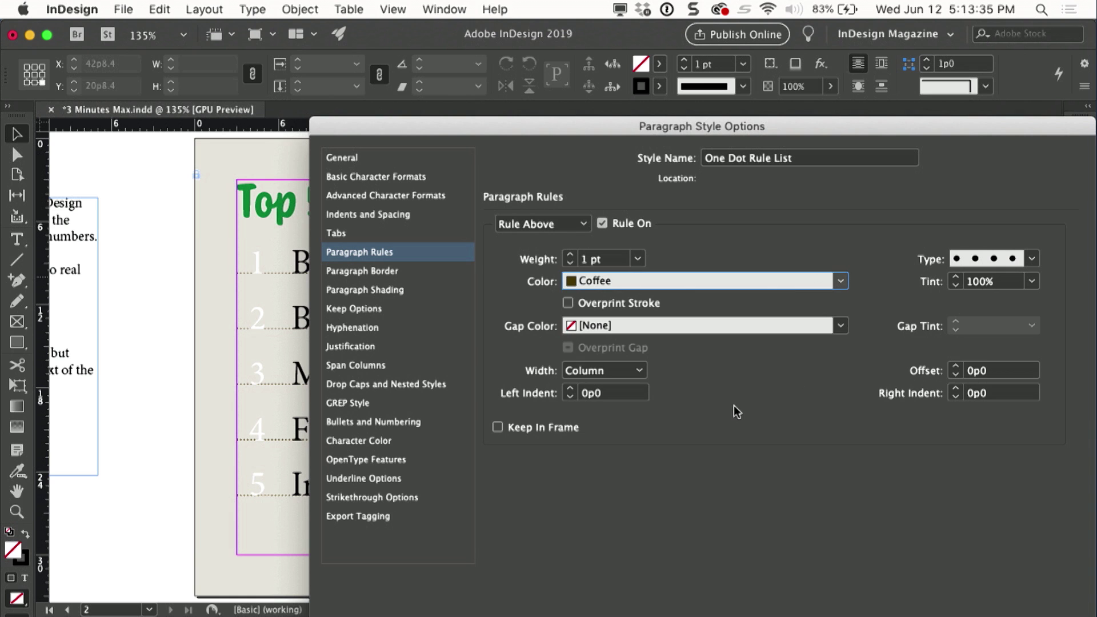
Step: Increase the dotted rule's weight to 36 pt so the dots become large circles
{"action": "left_click_drag", "start_coordinate": [404, 121], "coordinate": [459, 83]}
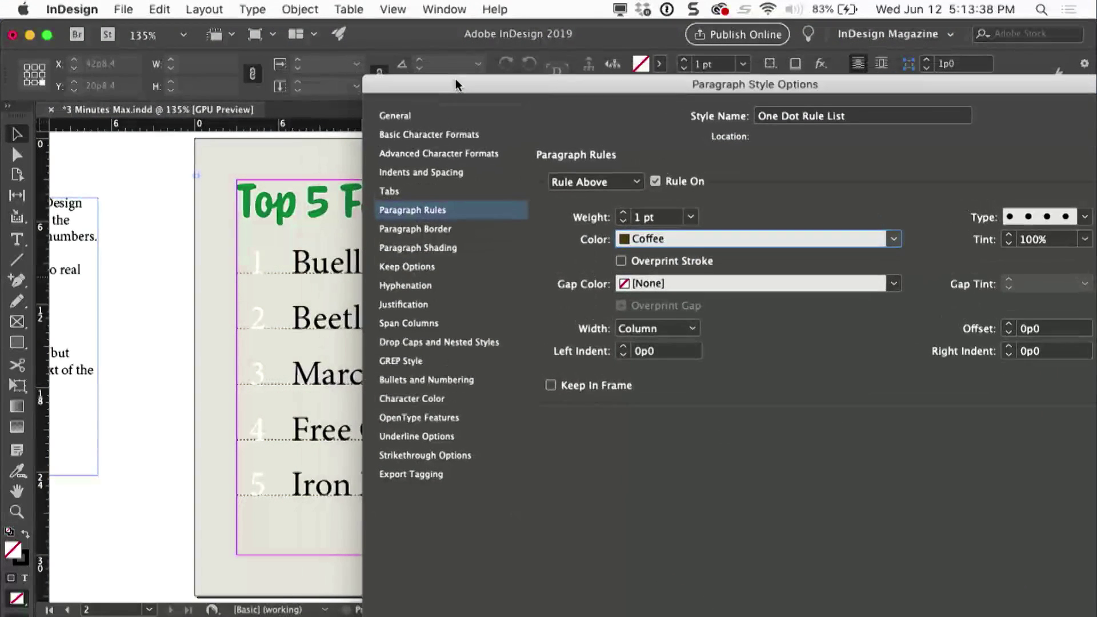
{"action": "left_click", "coordinate": [624, 215]}
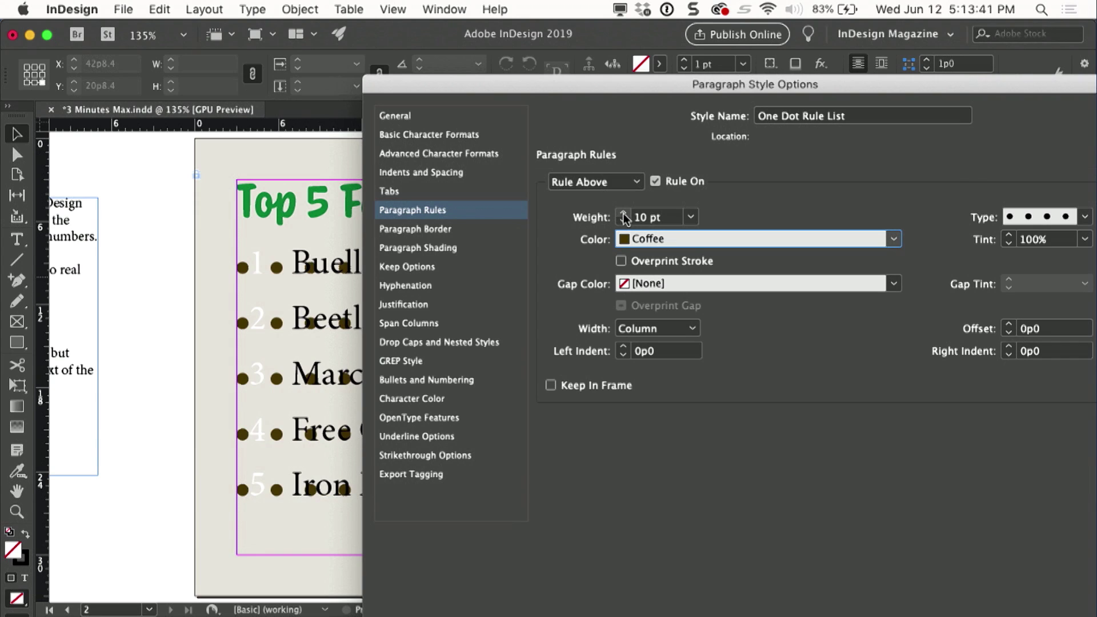
{"action": "left_click", "coordinate": [625, 215]}
{"action": "left_click", "coordinate": [625, 215]}
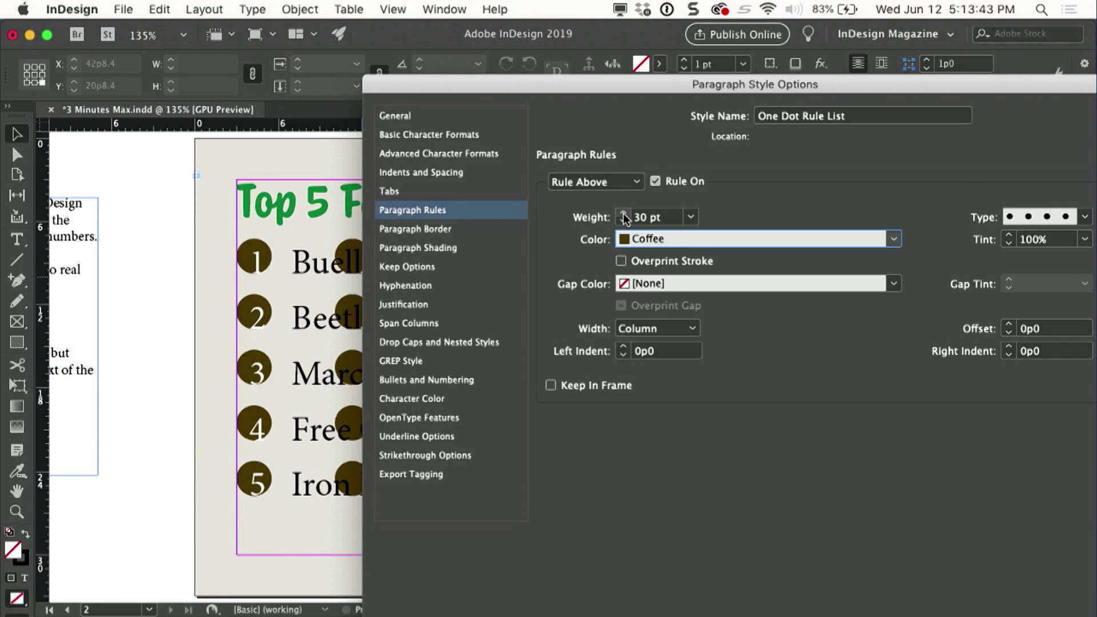
{"action": "left_click", "coordinate": [624, 215]}
{"action": "left_click", "coordinate": [625, 215]}
{"action": "left_click", "coordinate": [624, 215]}
{"action": "left_click", "coordinate": [625, 215]}
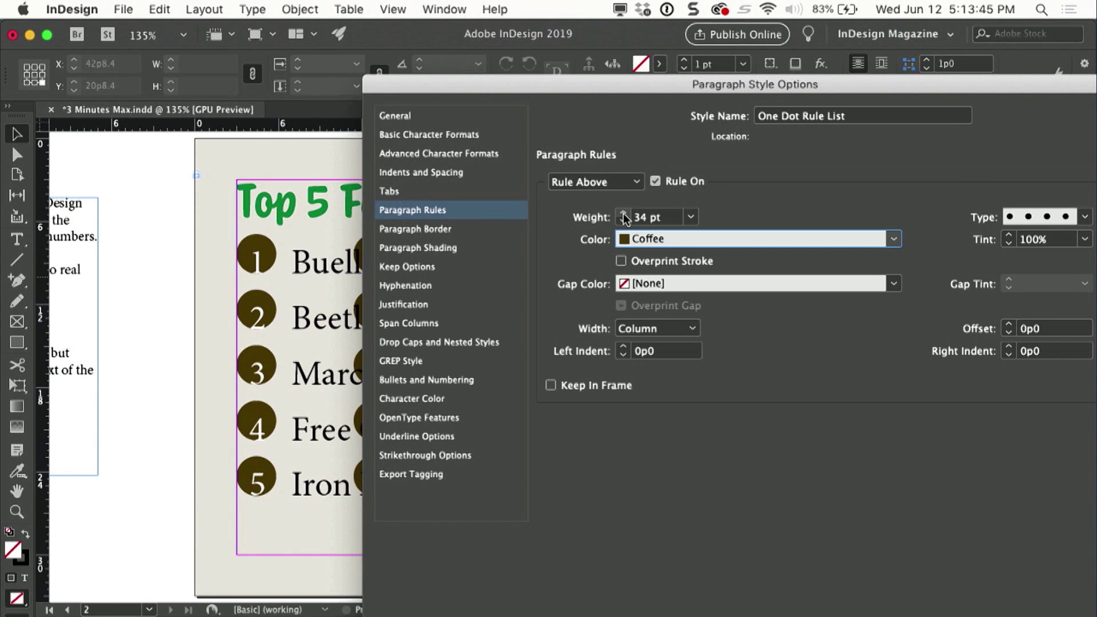
{"action": "left_click", "coordinate": [624, 215]}
{"action": "left_click", "coordinate": [624, 215]}
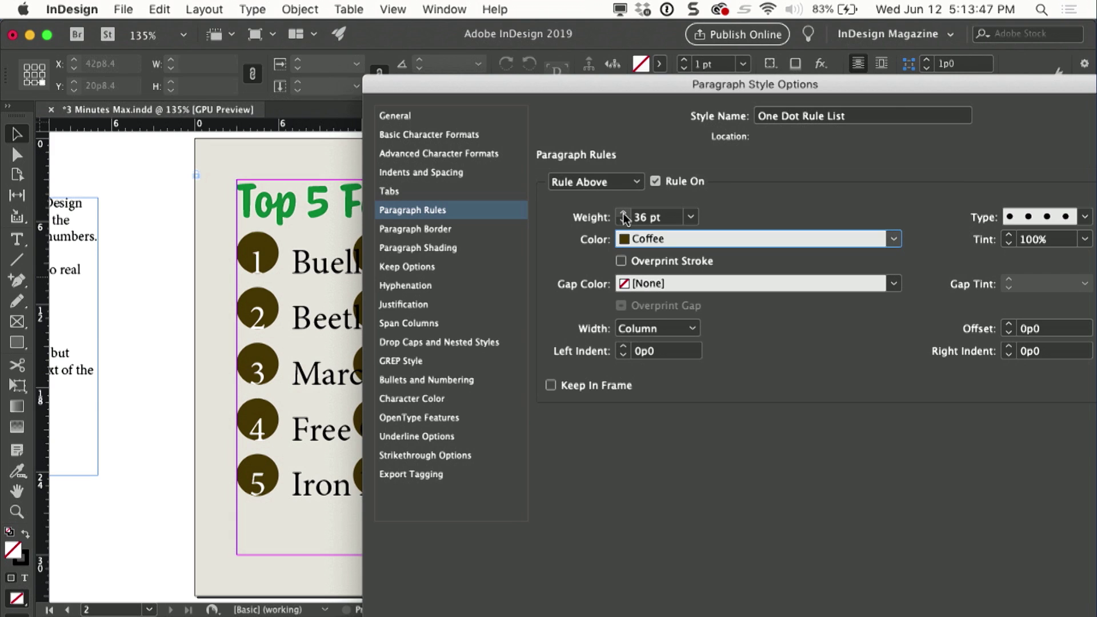
Step: Set the rule offset to -0p9 to centre the circles behind the numbers
{"action": "left_click", "coordinate": [977, 327]}
{"action": "type", "text": "-0p1"}
{"action": "key", "text": "Down"}
{"action": "key", "text": "Down"}
{"action": "key", "text": "Down"}
{"action": "key", "text": "Down"}
{"action": "key", "text": "Down"}
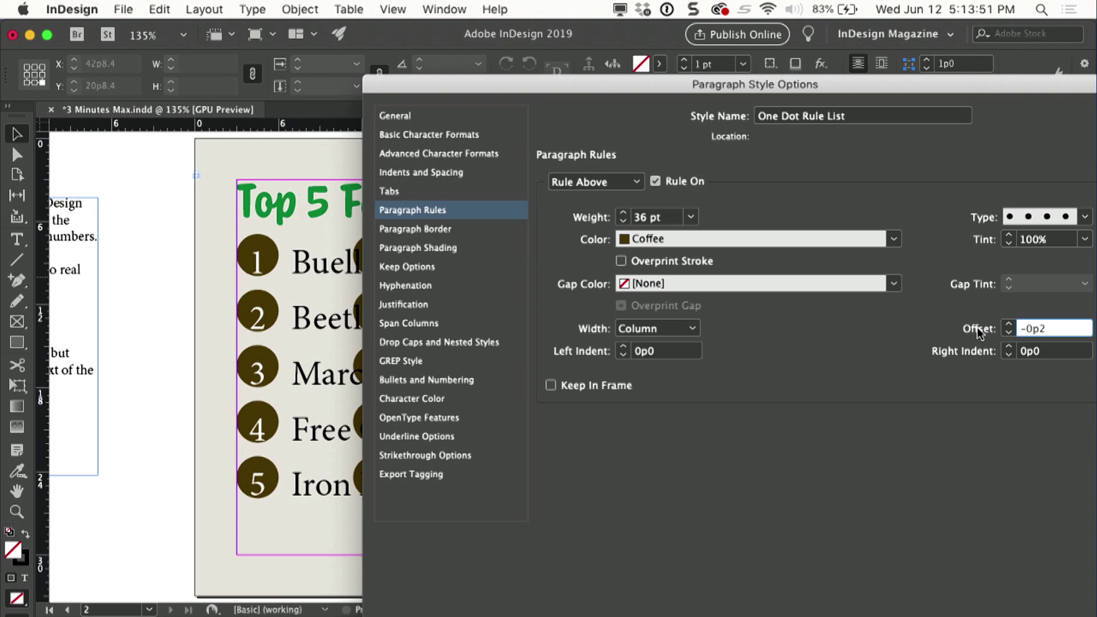
{"action": "key", "text": "Down"}
{"action": "key", "text": "Down"}
{"action": "key", "text": "Down"}
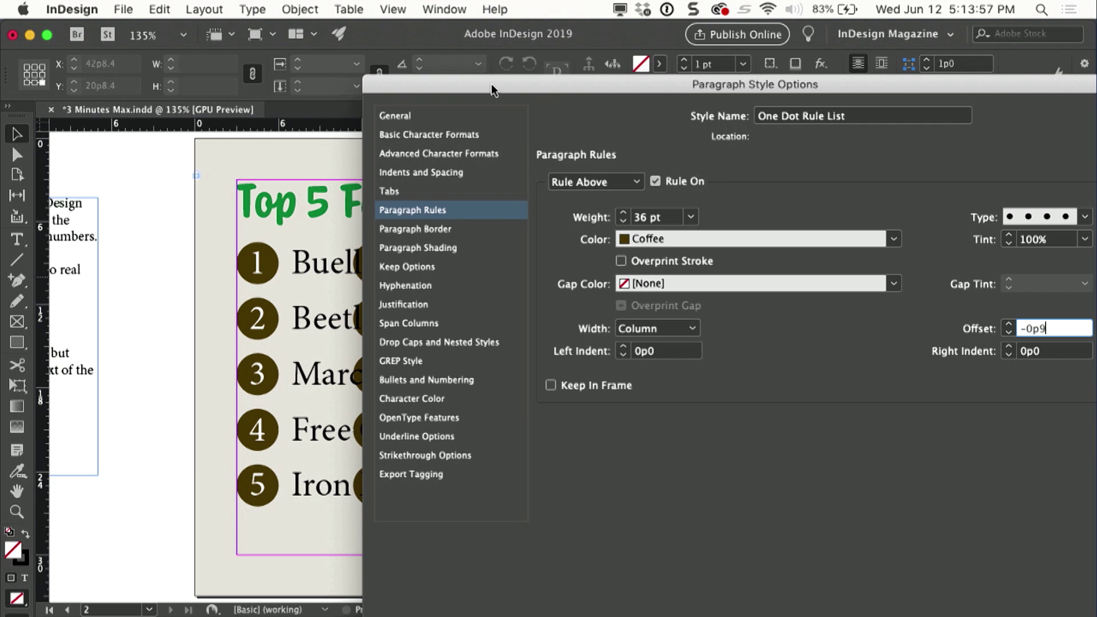
Step: Set the rule's right indent to 41p11 so one Coffee dot shows per number, and confirm
{"action": "left_click_drag", "start_coordinate": [492, 90], "coordinate": [507, 381]}
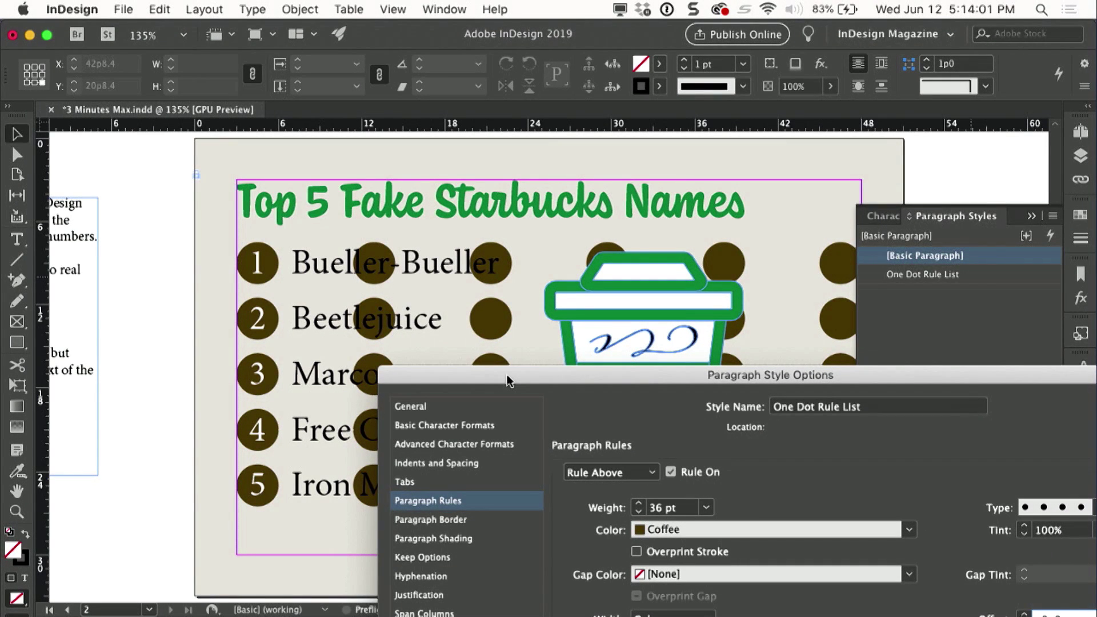
{"action": "left_click_drag", "start_coordinate": [506, 375], "coordinate": [461, 149]}
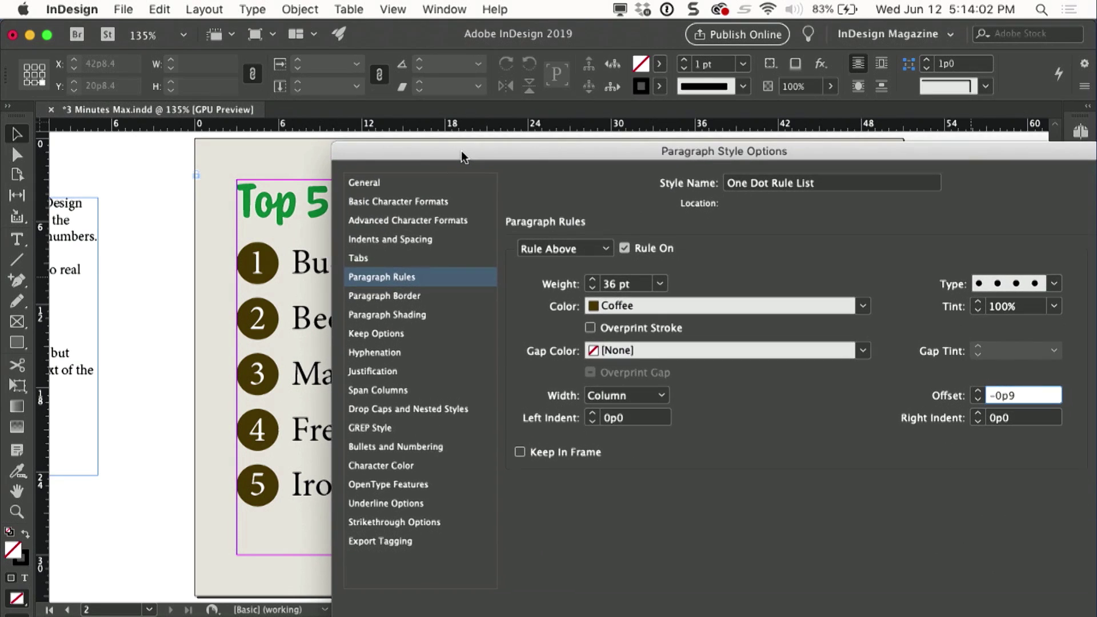
{"action": "left_click", "coordinate": [567, 398]}
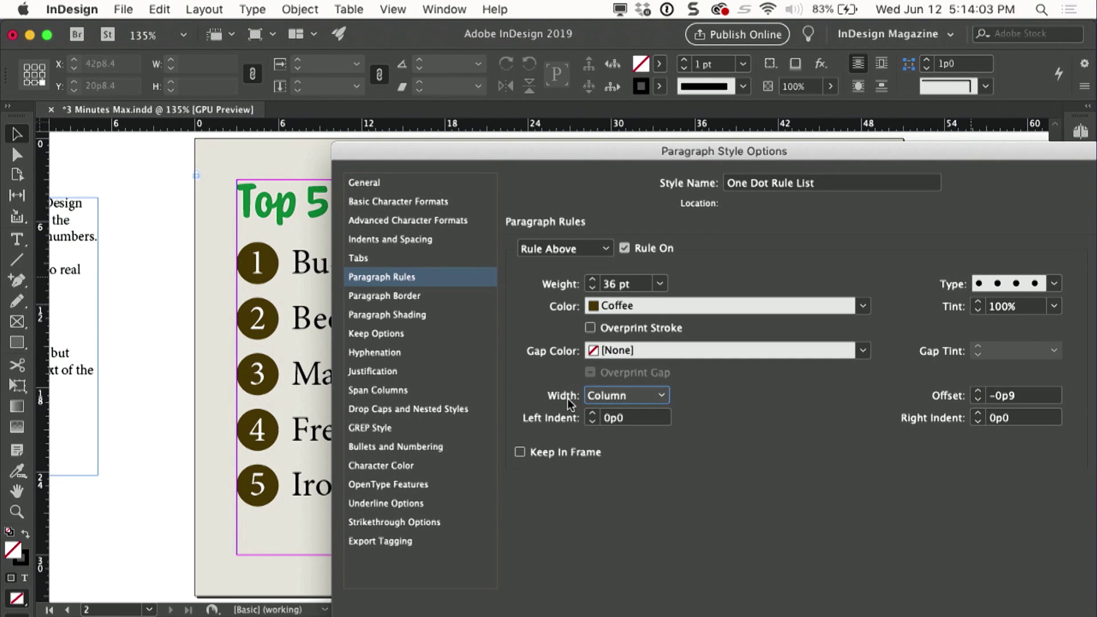
{"action": "left_click", "coordinate": [926, 423]}
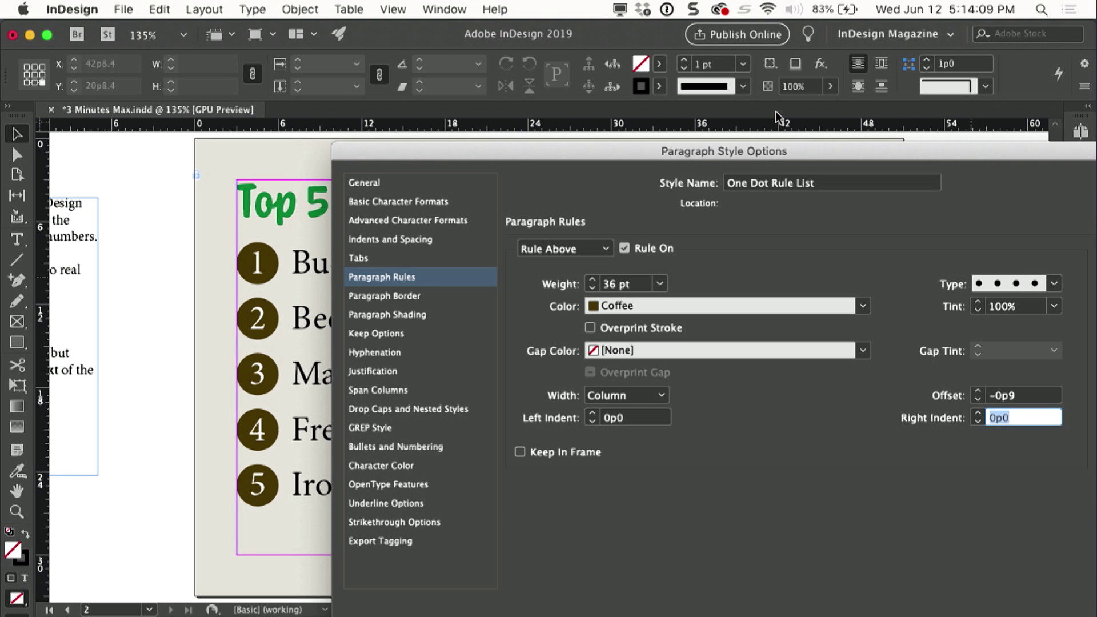
{"action": "left_click_drag", "start_coordinate": [794, 155], "coordinate": [747, 313]}
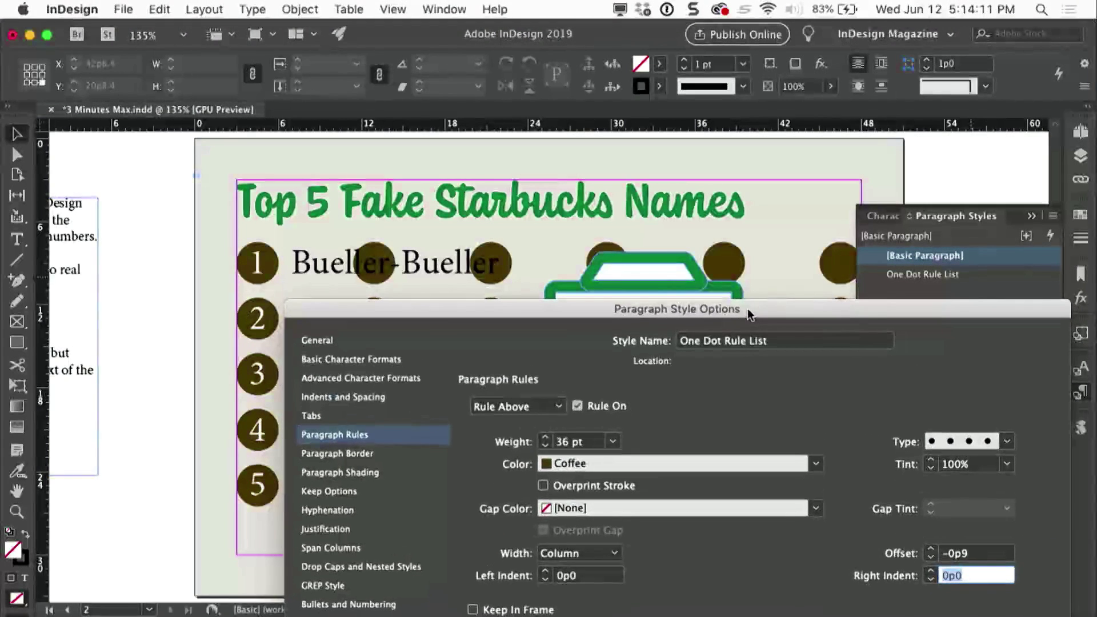
{"action": "left_click", "coordinate": [929, 572]}
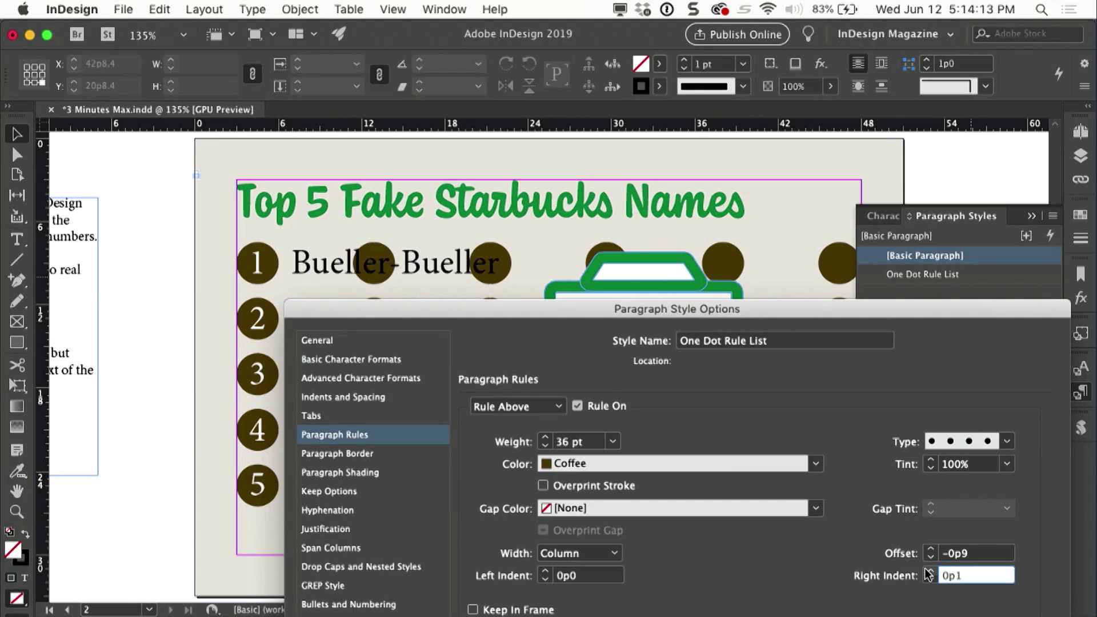
{"action": "left_click_drag", "start_coordinate": [929, 572], "coordinate": [931, 574]}
{"action": "left_click", "coordinate": [931, 579]}
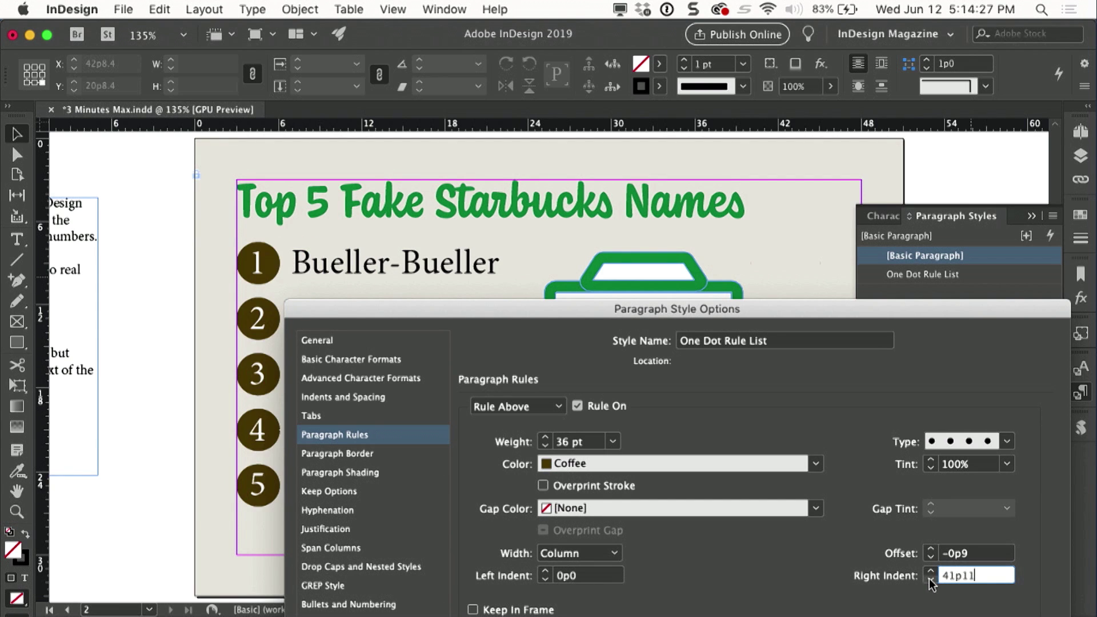
{"action": "left_click_drag", "start_coordinate": [680, 318], "coordinate": [675, 38]}
{"action": "left_click", "coordinate": [1010, 607]}
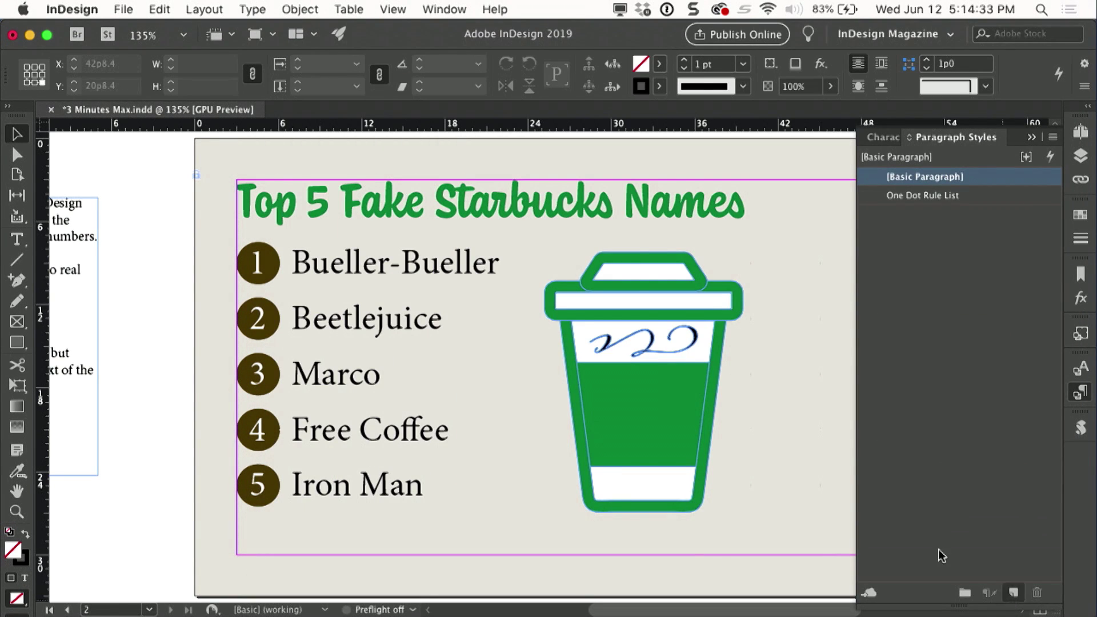
Step: Reapply the One Dot Rule List style to all five list items via [Basic Paragraph]
{"action": "left_click", "coordinate": [473, 441]}
{"action": "double_click", "coordinate": [474, 441]}
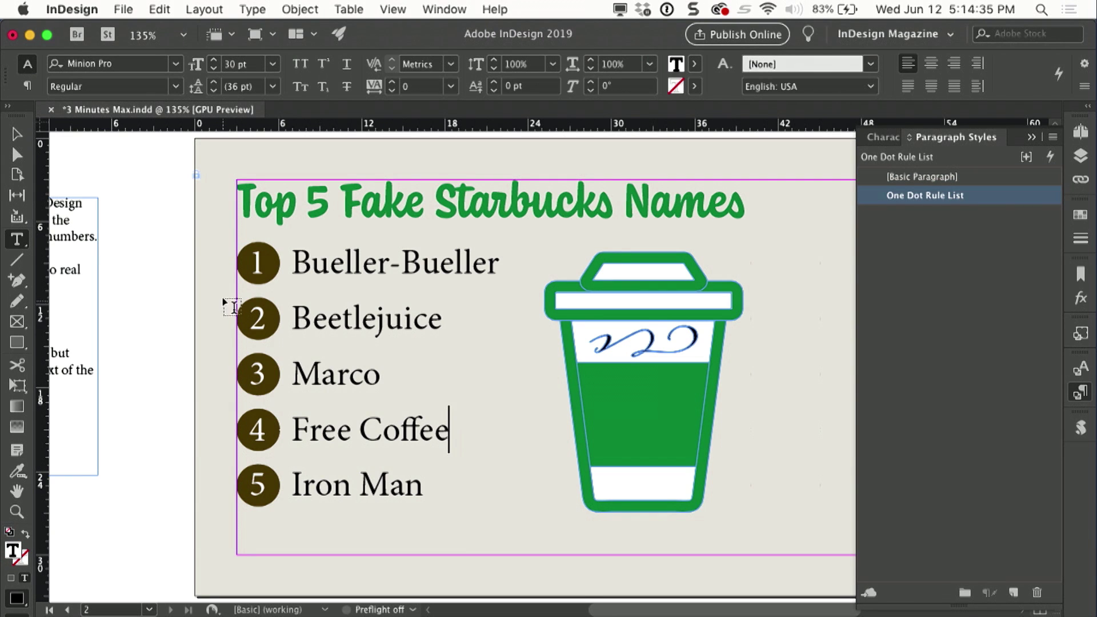
{"action": "left_click_drag", "start_coordinate": [332, 273], "coordinate": [381, 489]}
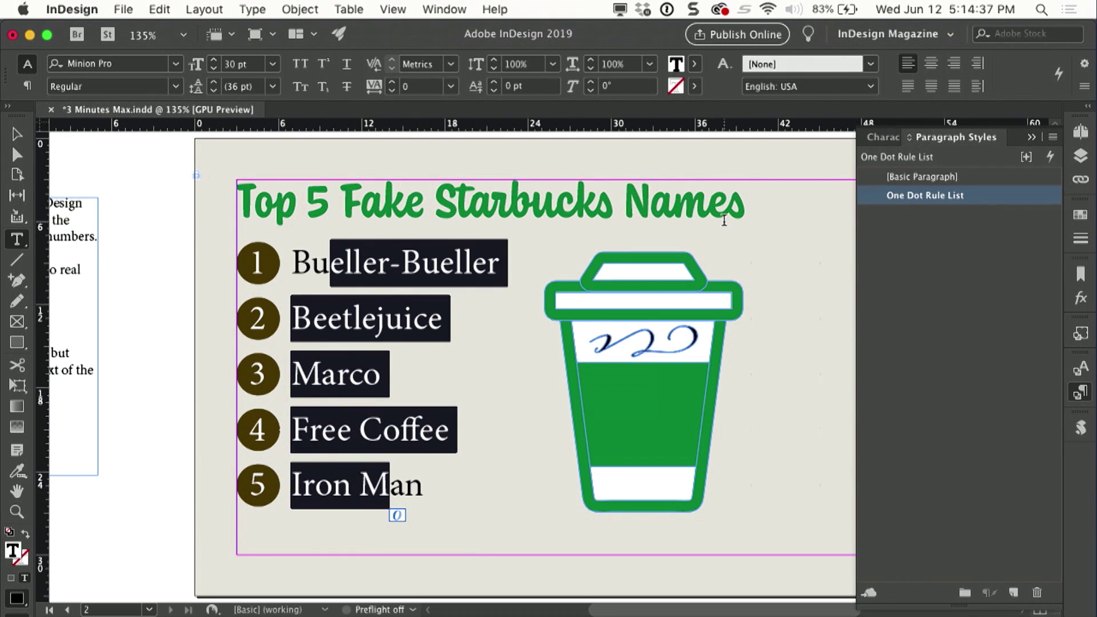
{"action": "left_click", "coordinate": [915, 176]}
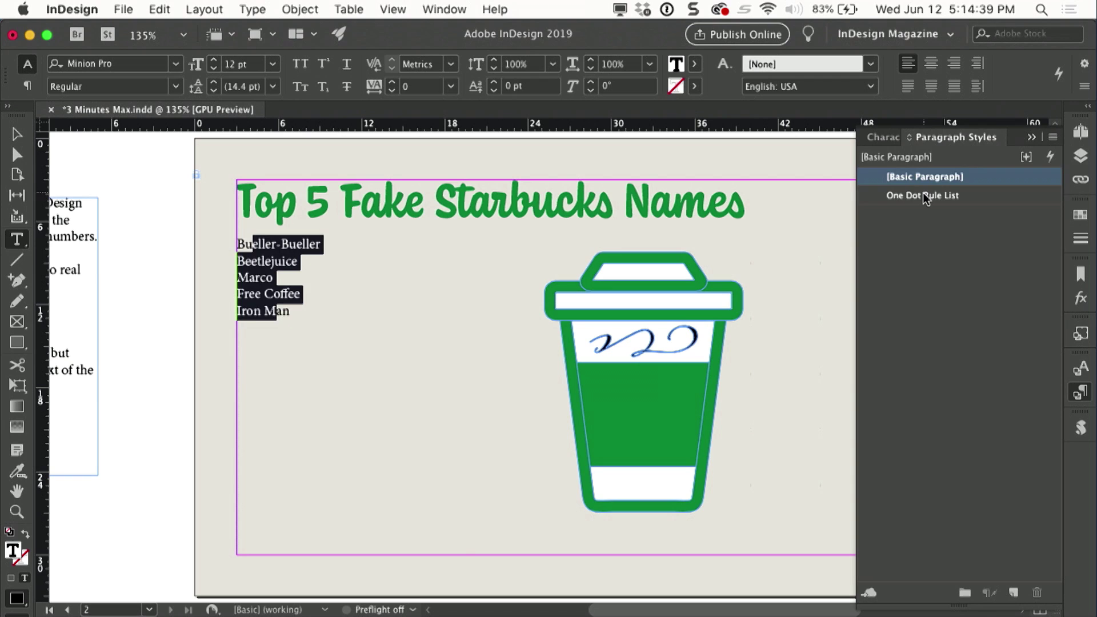
{"action": "left_click", "coordinate": [922, 195]}
Step: Add a sixth list item 'Nigel' after Iron Man
{"action": "left_click", "coordinate": [438, 482]}
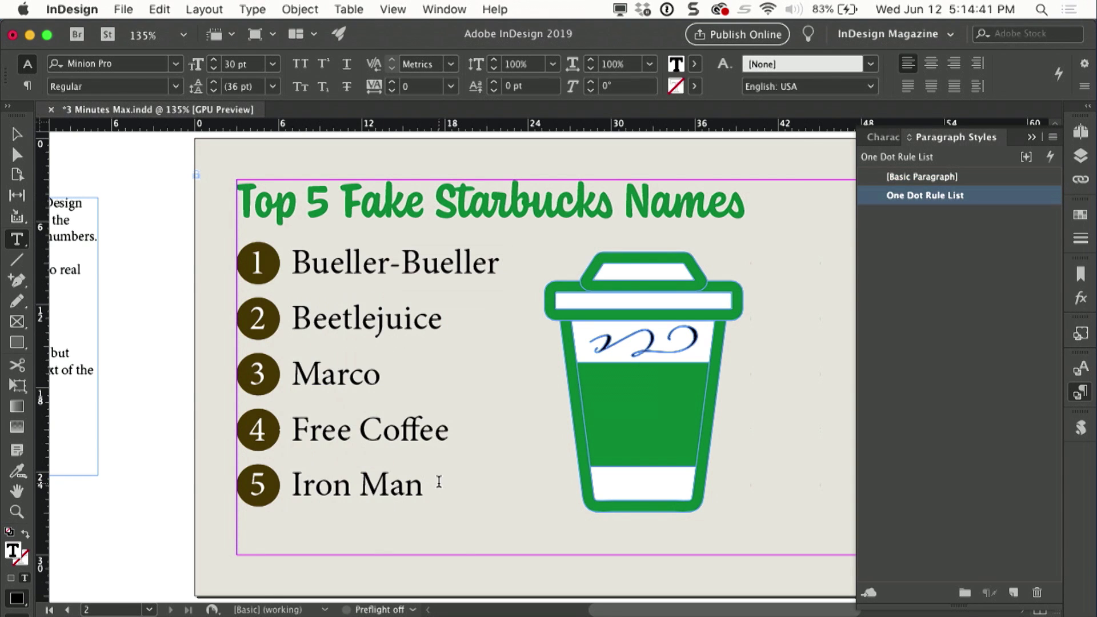
{"action": "key", "text": "Return"}
{"action": "type", "text": "Nigel"}
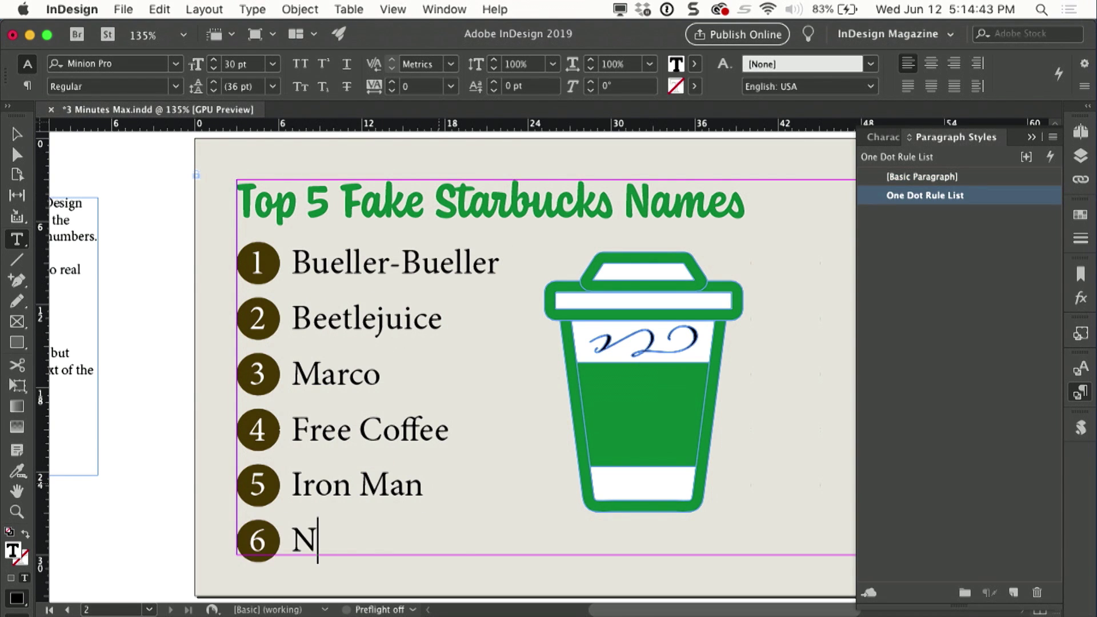